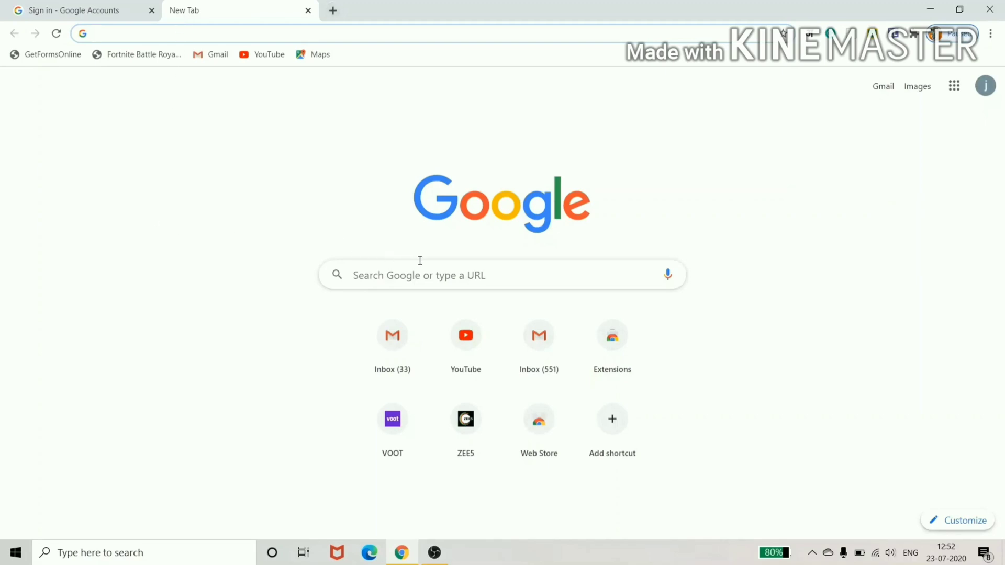
Search for classroom.google.com and open the Google Classroom home page.
{"action": "left_click", "coordinate": [491, 278]}
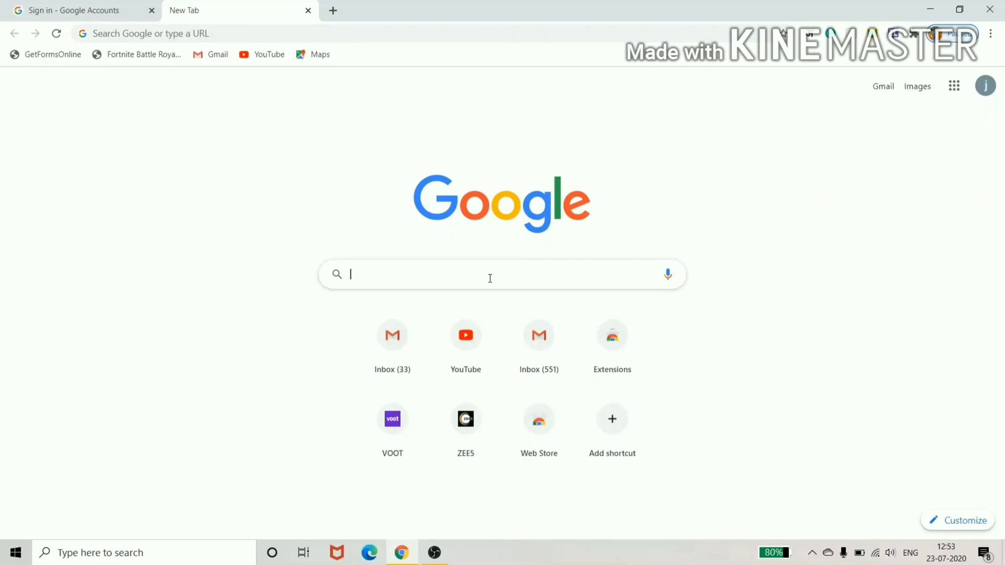
{"action": "type", "text": "classroom.google.com"}
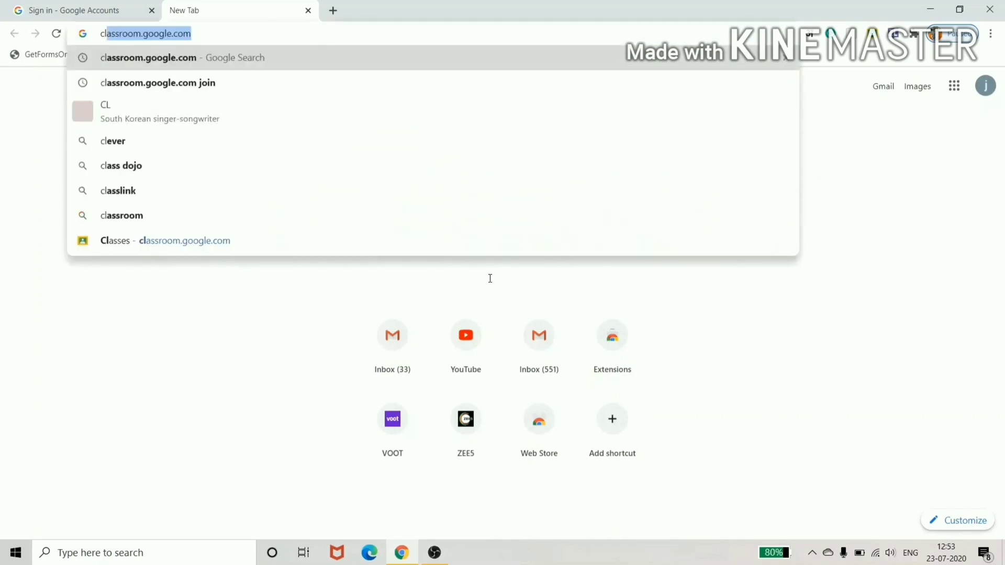
{"action": "left_click", "coordinate": [217, 58]}
{"action": "left_click", "coordinate": [185, 209]}
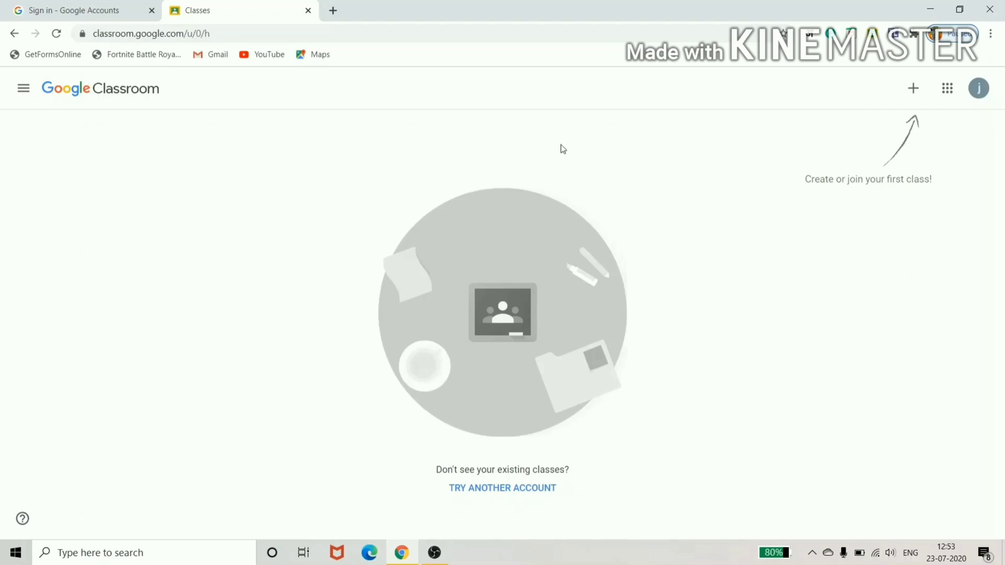
{"action": "left_click", "coordinate": [914, 90]}
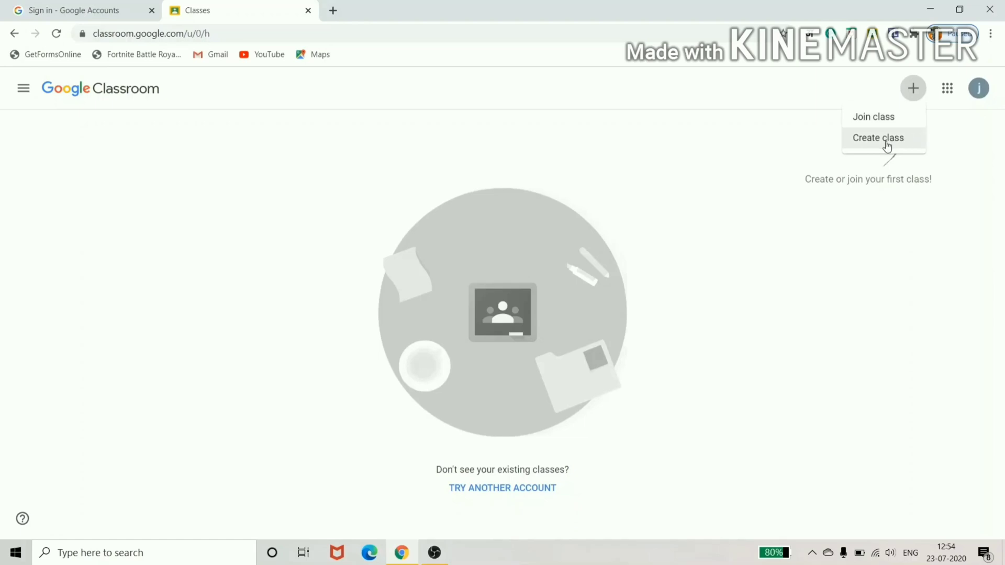
{"action": "left_click", "coordinate": [865, 121]}
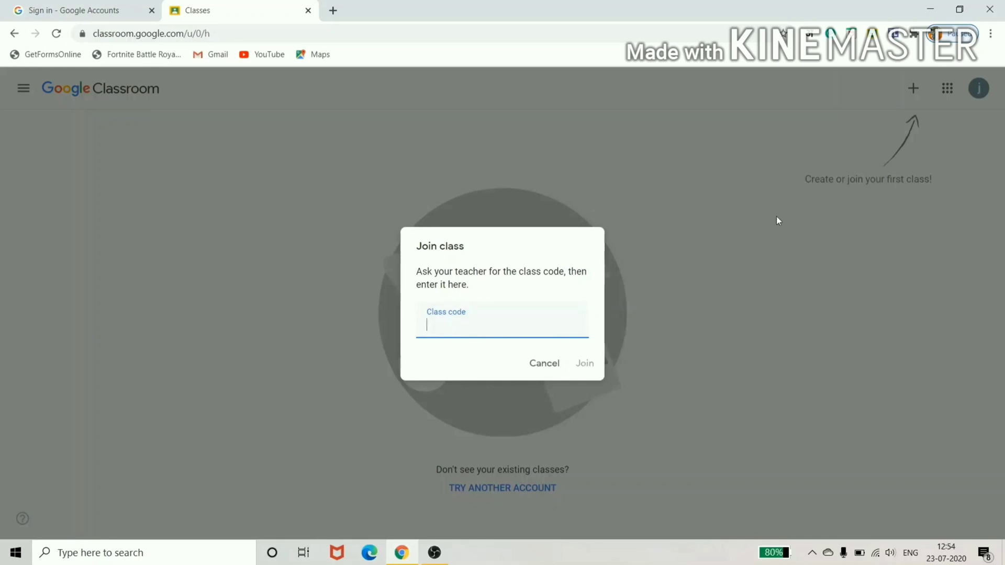
{"action": "left_click", "coordinate": [542, 363]}
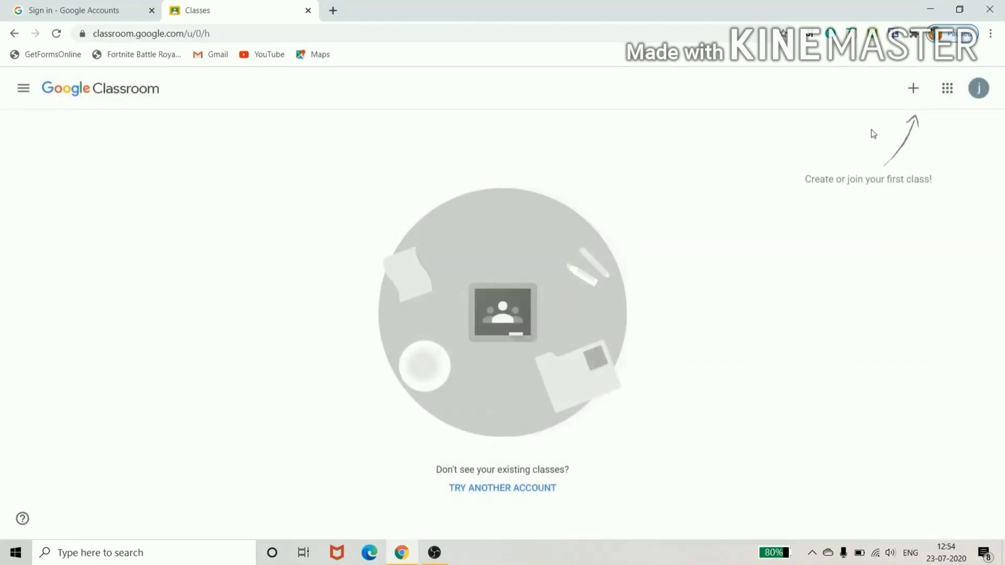
Create a class named "M. Sc." with section "4 Sem" and subject "entomology".
{"action": "left_click", "coordinate": [914, 89]}
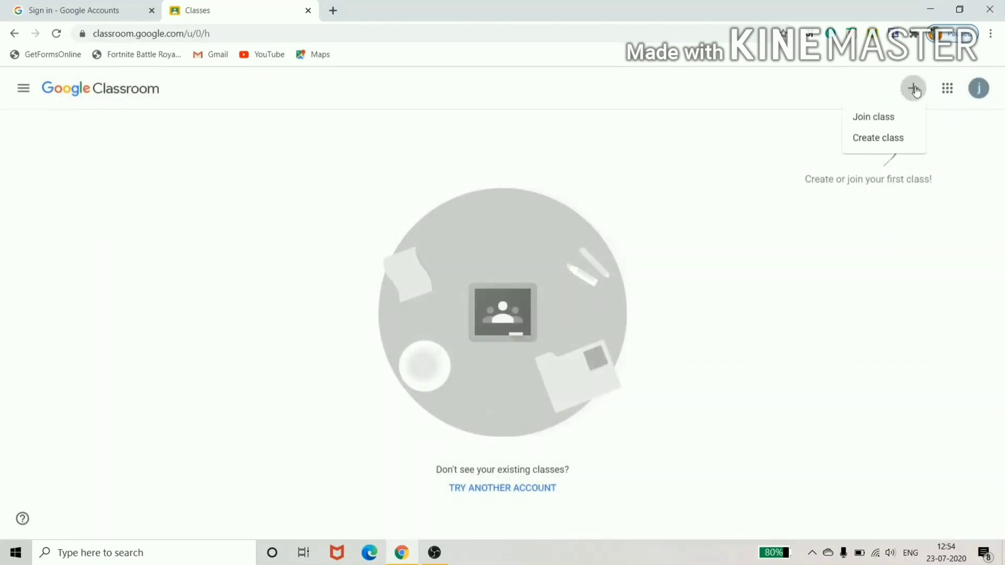
{"action": "left_click", "coordinate": [871, 142]}
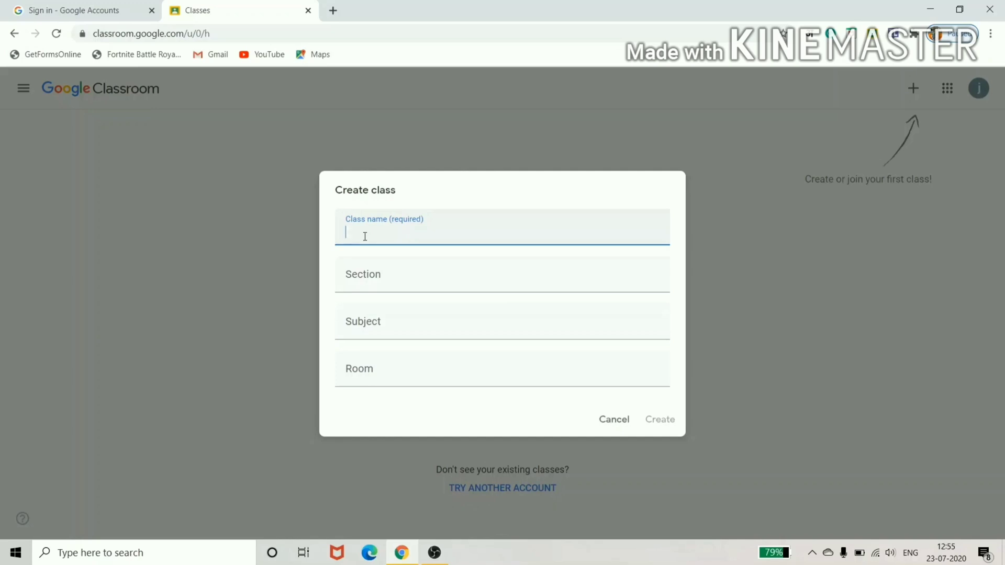
{"action": "type", "text": "M. Sc."}
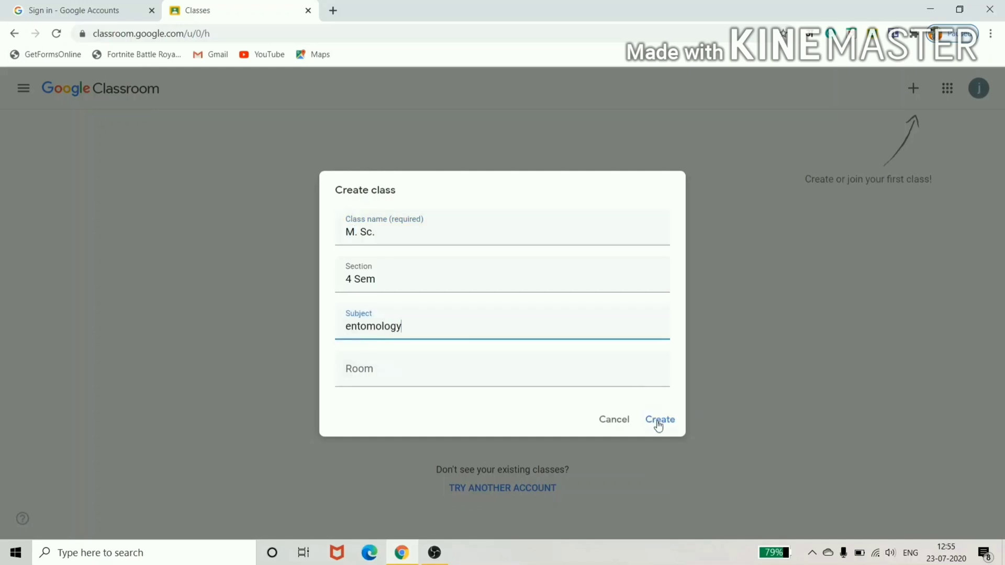
{"action": "left_click", "coordinate": [659, 420]}
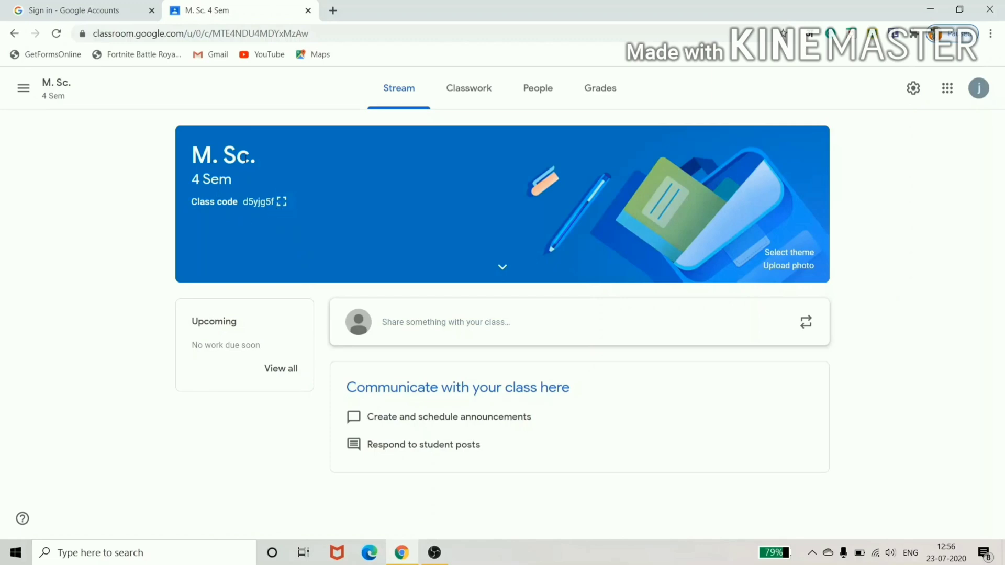
Display the class code enlarged, and look over the types of classwork that can be created.
{"action": "left_click", "coordinate": [282, 203]}
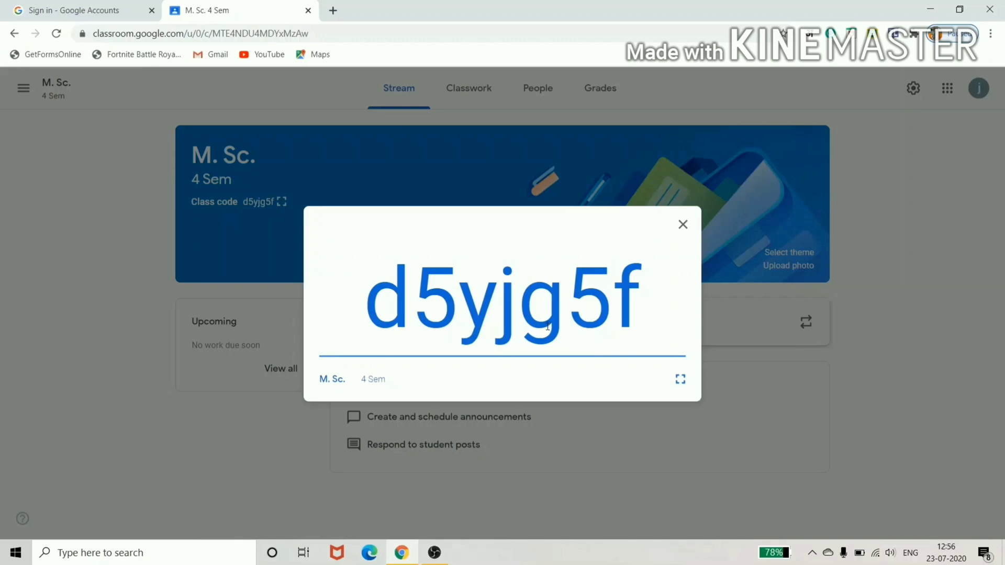
{"action": "left_click", "coordinate": [683, 225]}
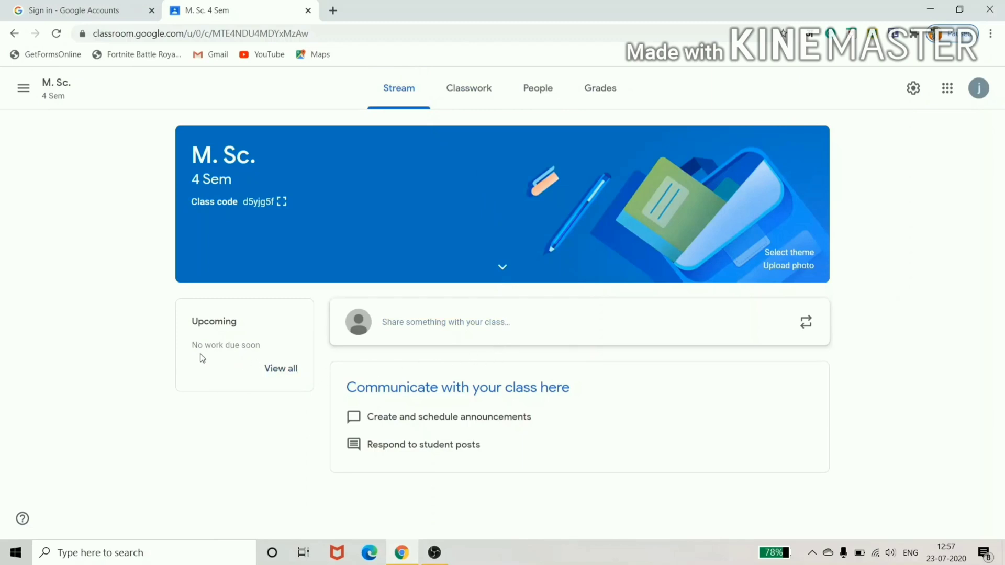
{"action": "left_click", "coordinate": [488, 96]}
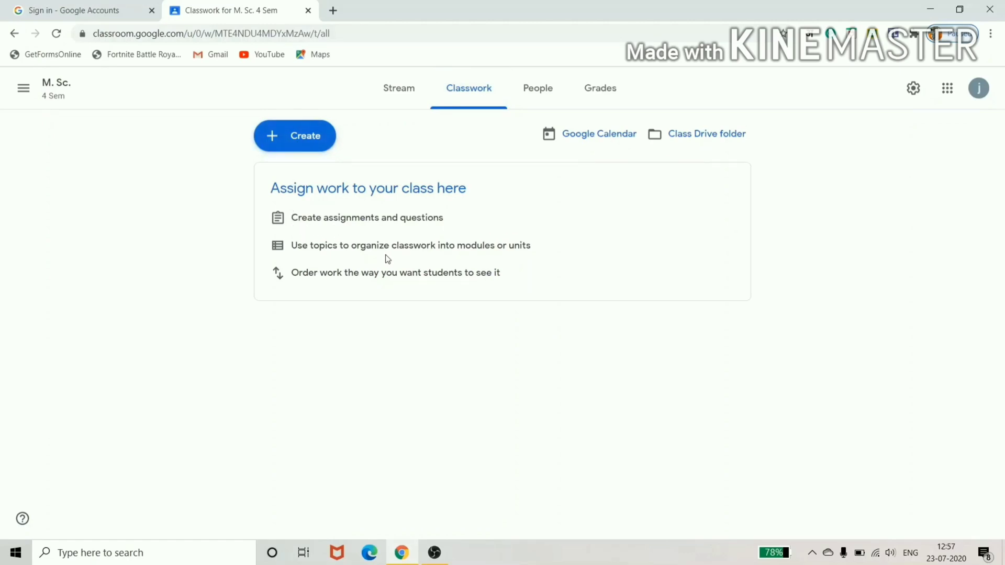
{"action": "left_click", "coordinate": [303, 146]}
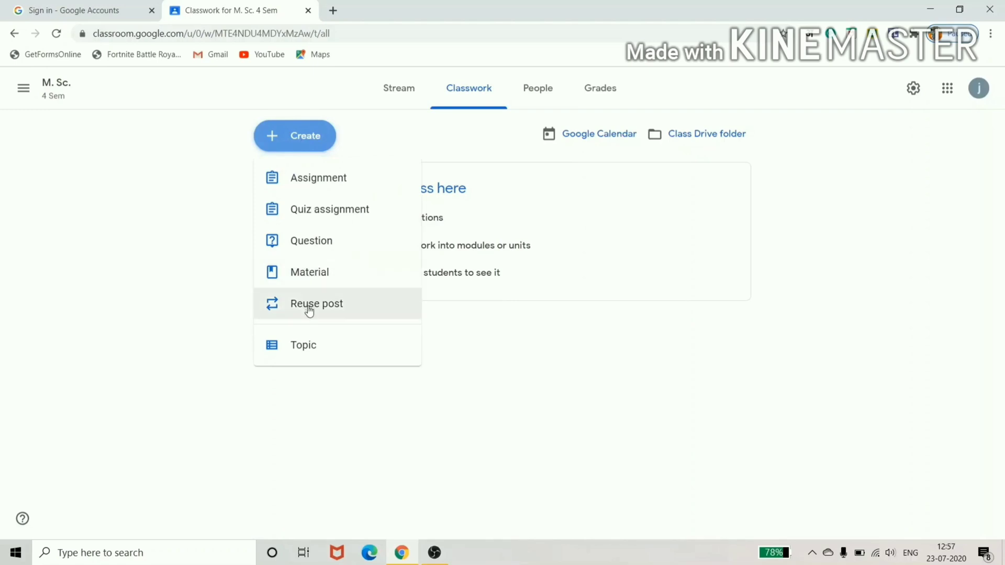
{"action": "left_click", "coordinate": [469, 154]}
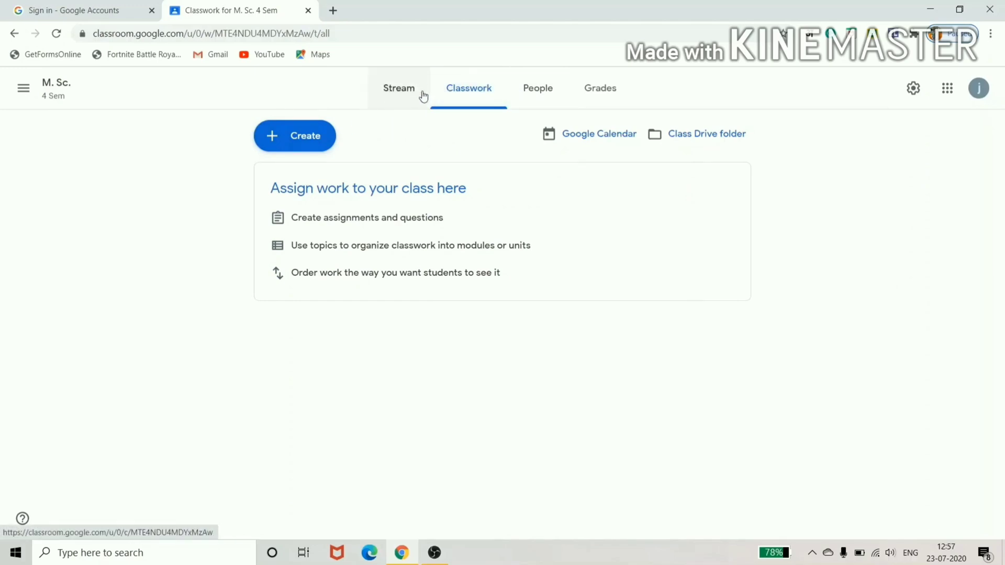
Look at the class's People page and its invitation forms for students and teachers without inviting anyone.
{"action": "left_click", "coordinate": [536, 94]}
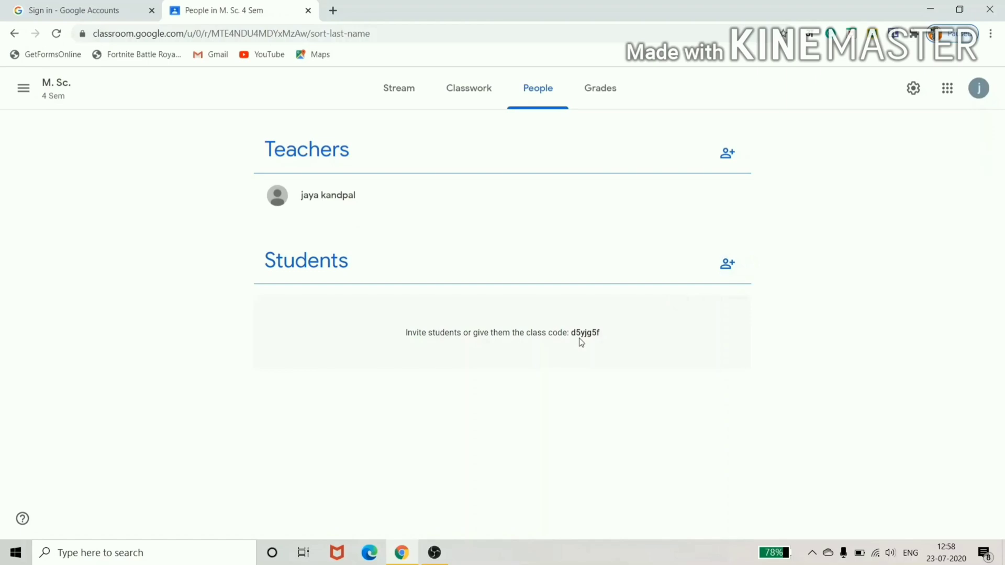
{"action": "left_click", "coordinate": [725, 274]}
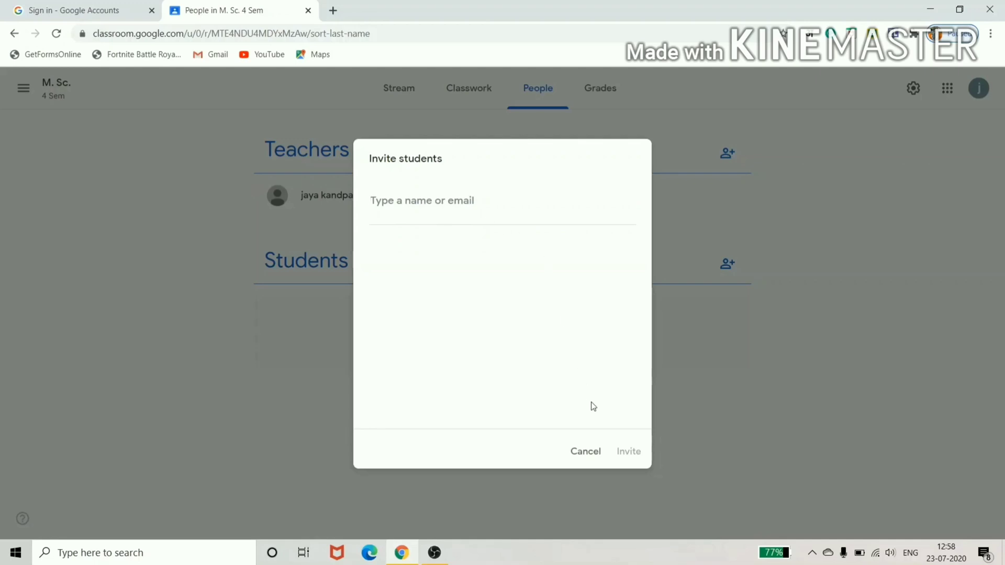
{"action": "left_click", "coordinate": [593, 456]}
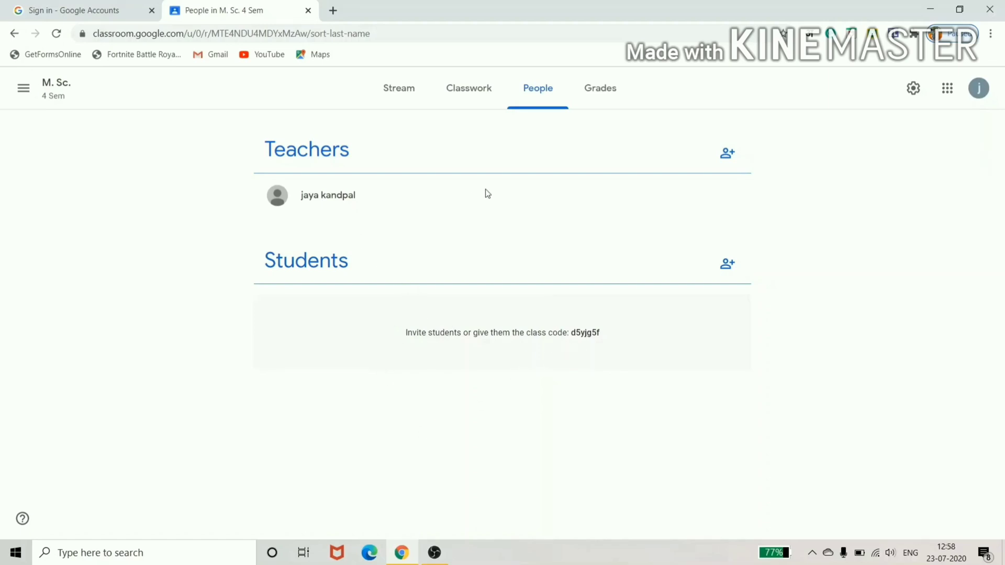
{"action": "left_click", "coordinate": [729, 157]}
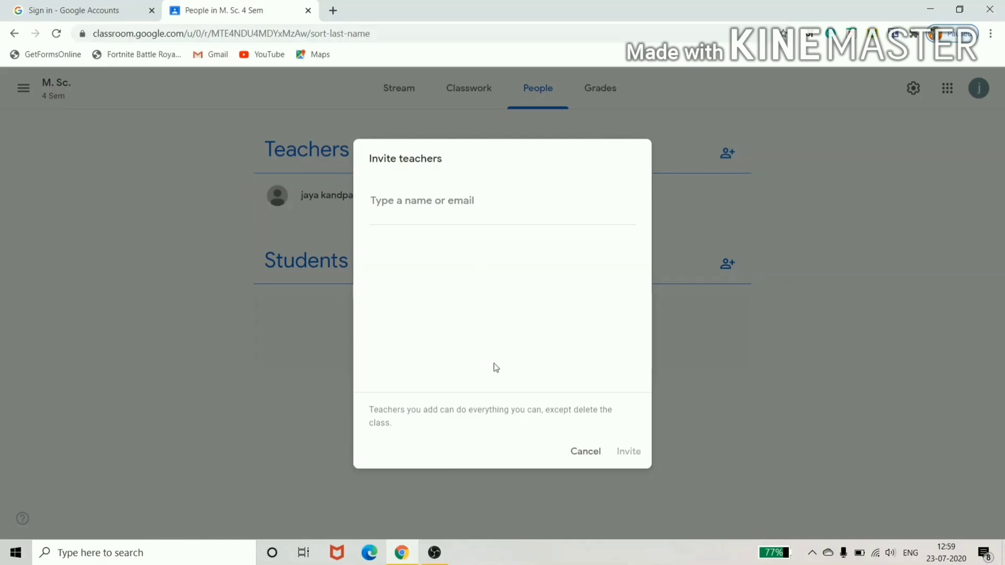
{"action": "left_click", "coordinate": [589, 454]}
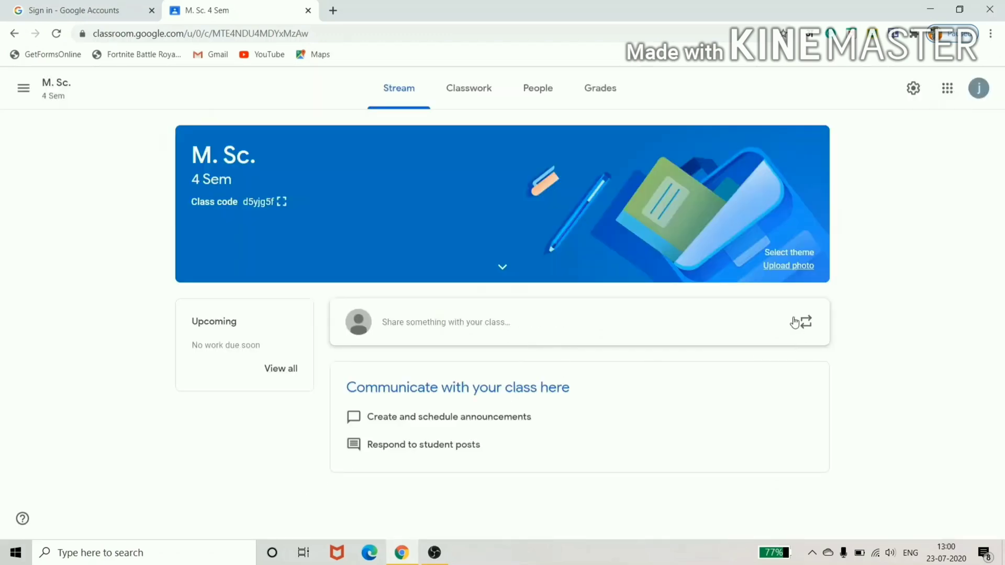
Change the class theme to the teal Math & Science banner with pea pods and a DNA strand.
{"action": "left_click", "coordinate": [797, 259]}
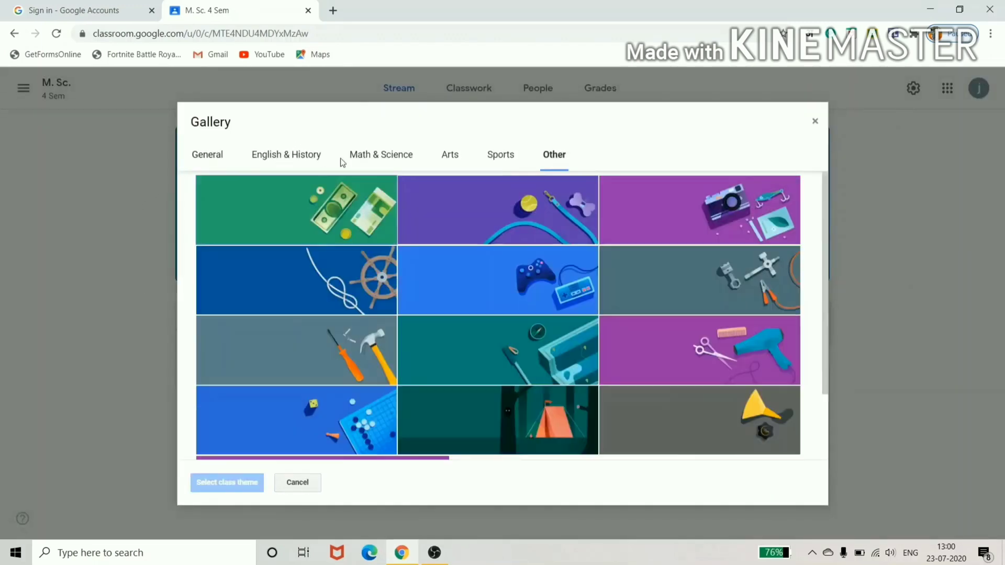
{"action": "left_click", "coordinate": [364, 164]}
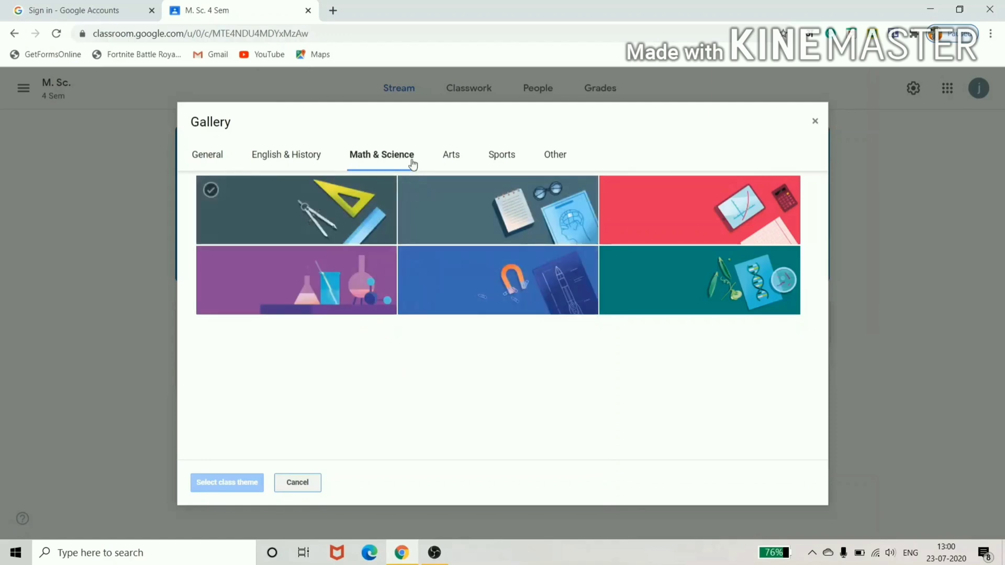
{"action": "left_click", "coordinate": [644, 282]}
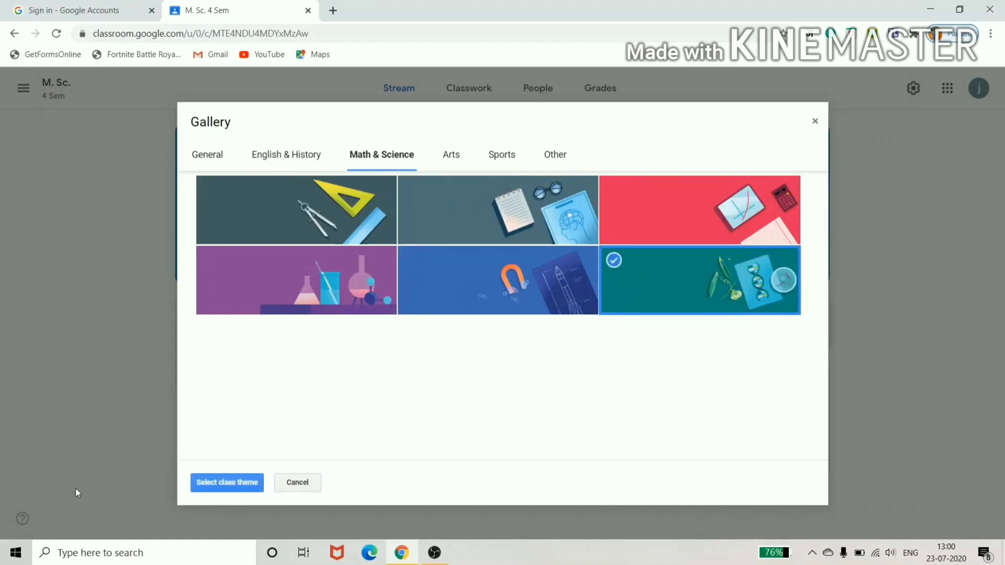
{"action": "left_click", "coordinate": [210, 484]}
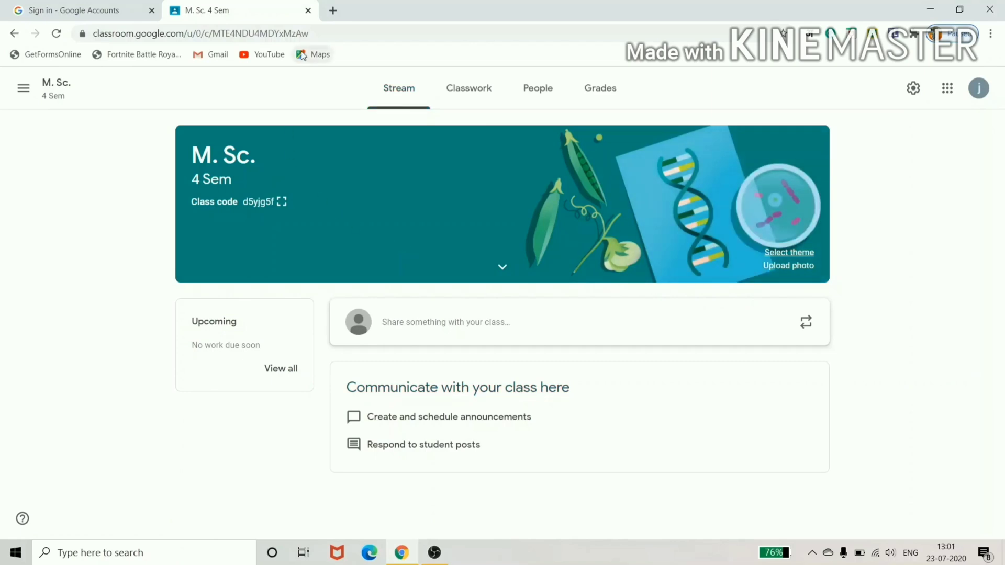
Open Google Classroom under the student account in a new browser tab.
{"action": "left_click", "coordinate": [333, 12]}
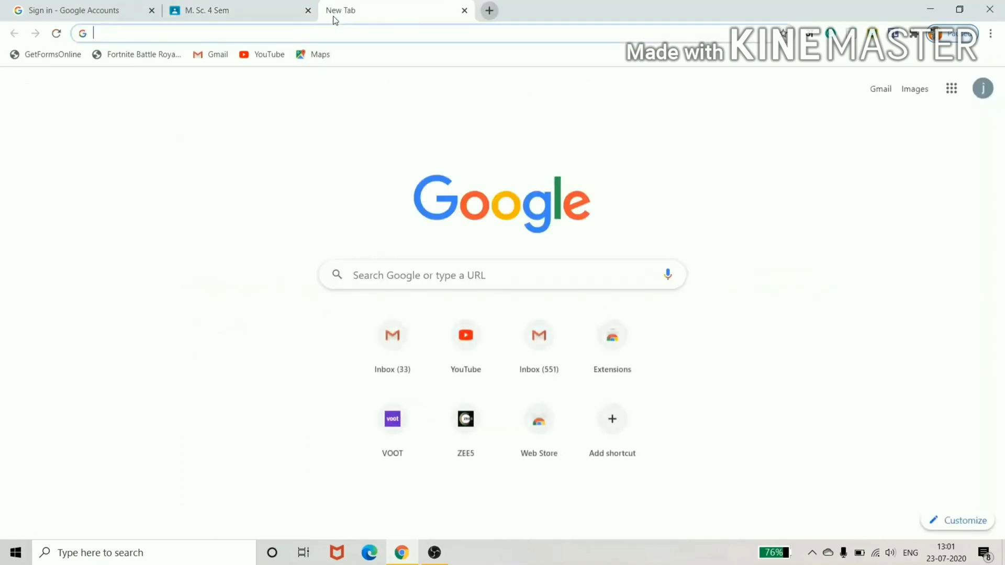
{"action": "left_click", "coordinate": [979, 94]}
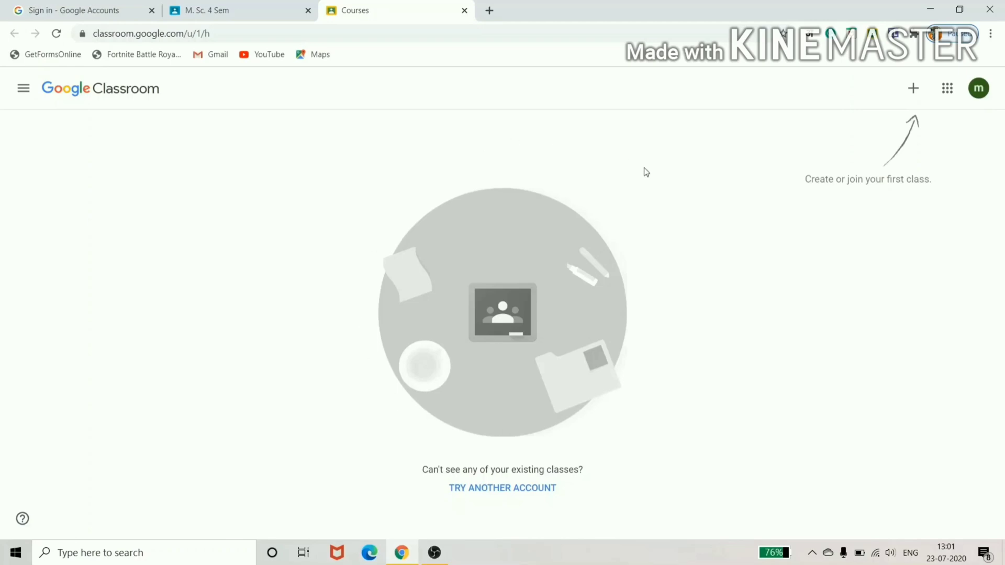
{"action": "left_click", "coordinate": [912, 98]}
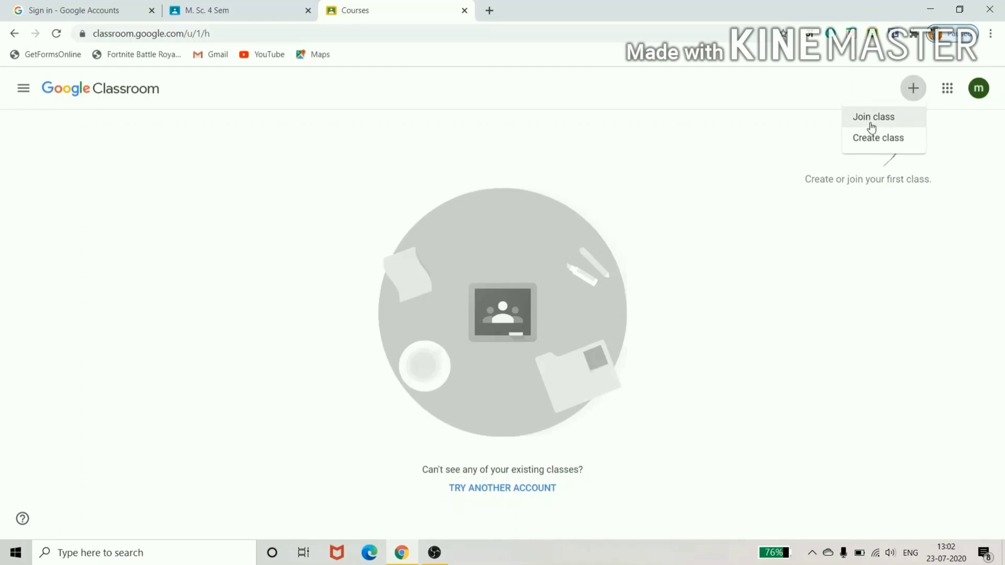
{"action": "left_click", "coordinate": [682, 211]}
Copy the class code from the teacher's M. Sc. class, join that class from the student account, and dismiss the introductory tip.
{"action": "left_click", "coordinate": [276, 13]}
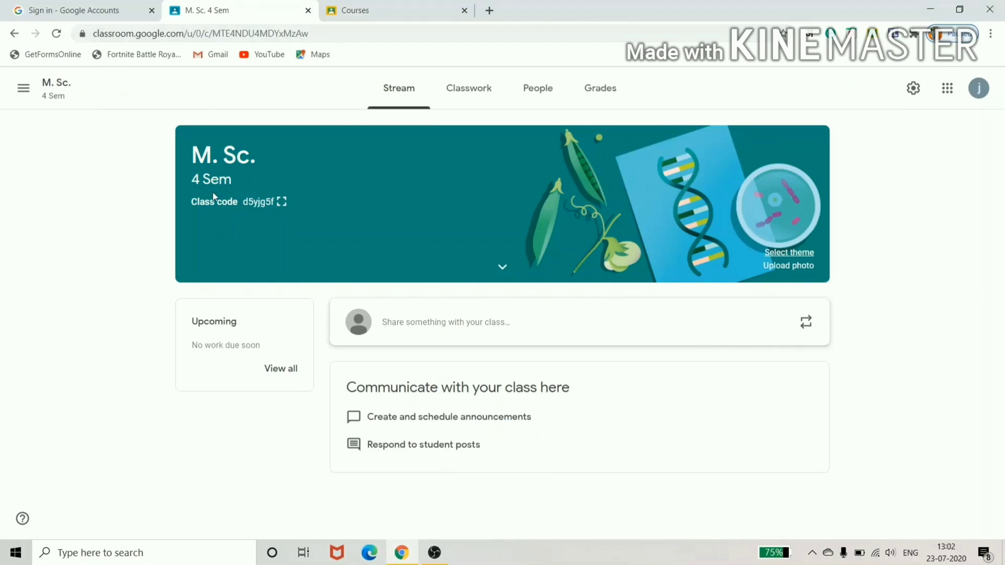
{"action": "left_click", "coordinate": [281, 206]}
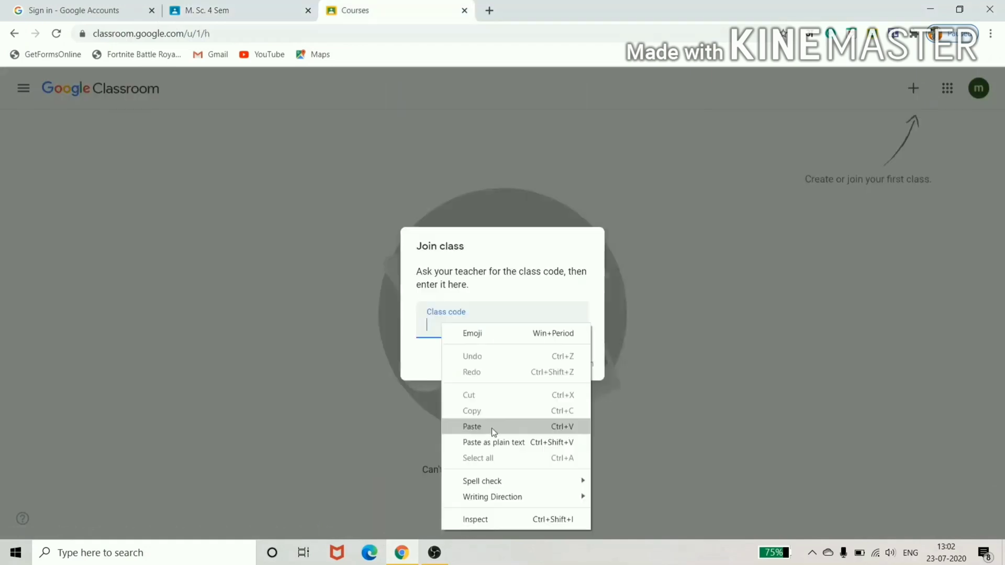
{"action": "left_click", "coordinate": [491, 428]}
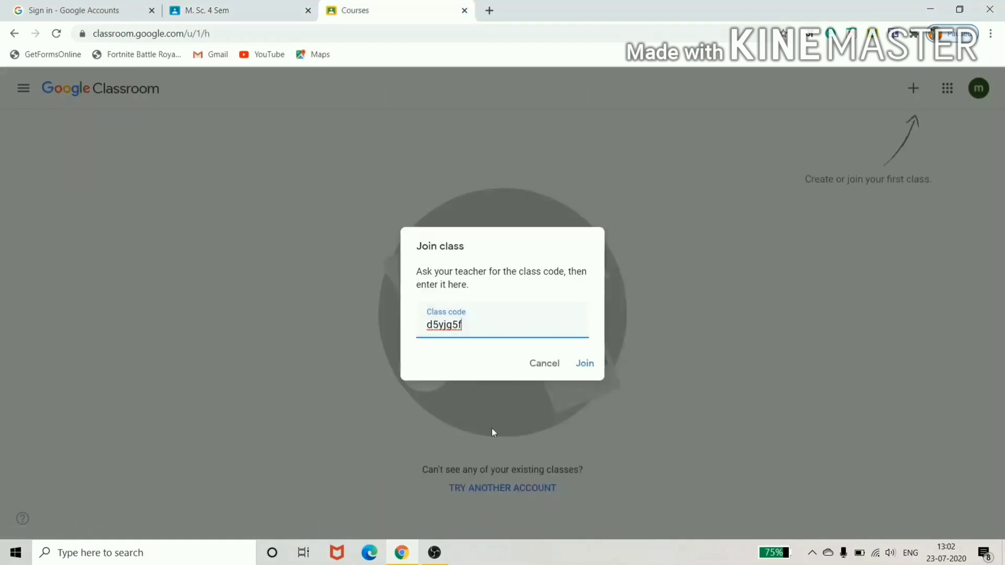
{"action": "left_click", "coordinate": [588, 367]}
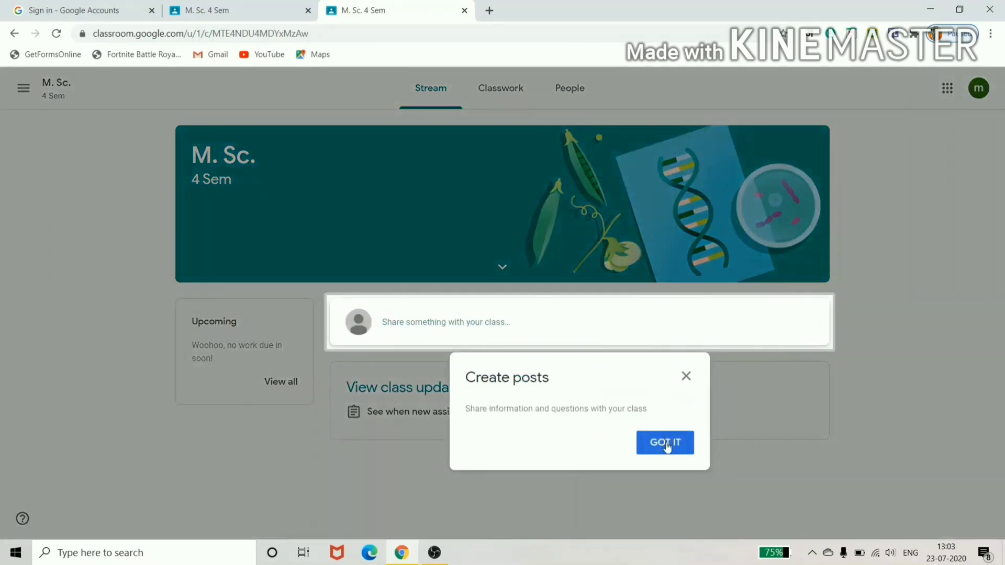
{"action": "left_click", "coordinate": [666, 443]}
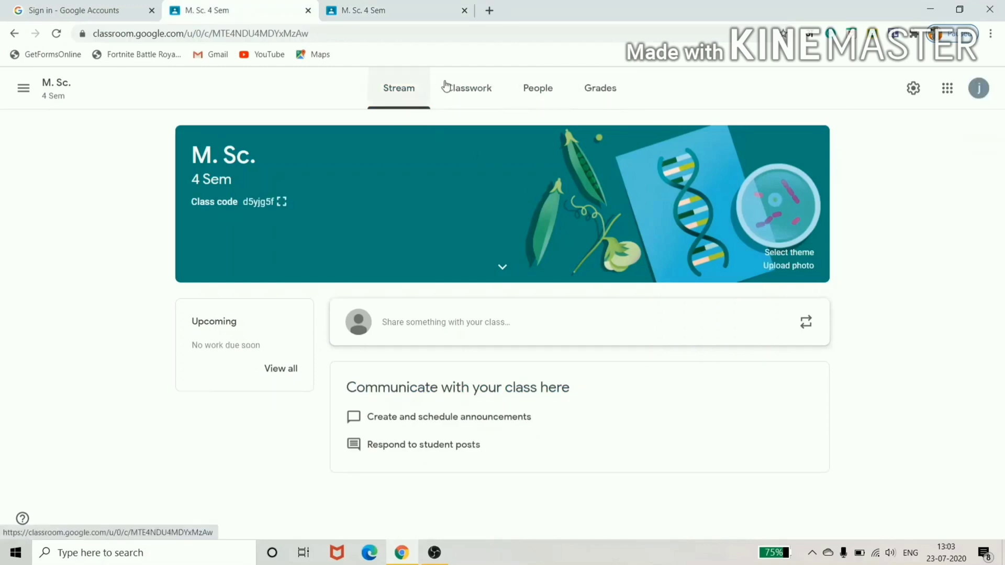
Check the student list of the teacher's M. Sc. class and return to its Stream.
{"action": "left_click", "coordinate": [544, 96]}
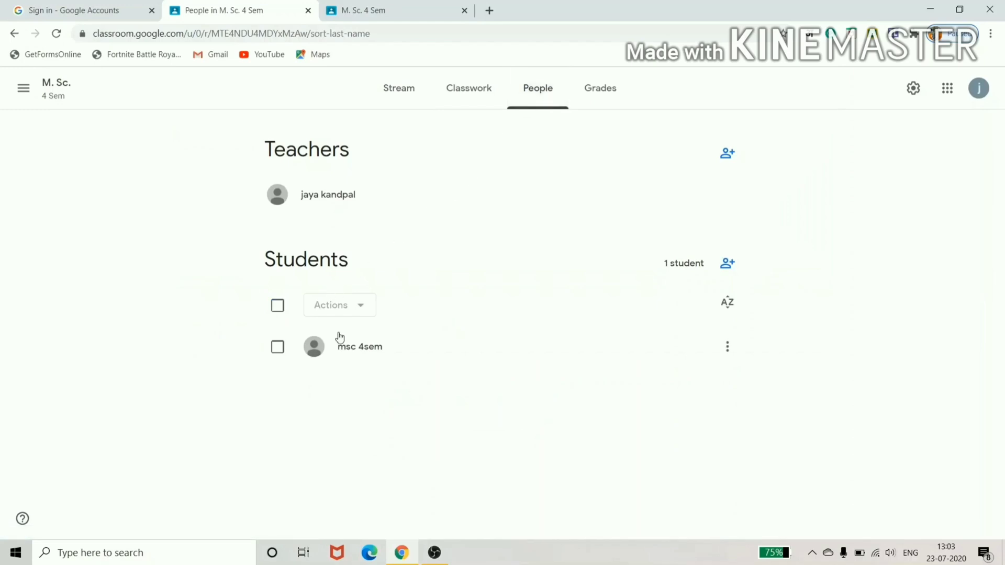
{"action": "left_click", "coordinate": [390, 94]}
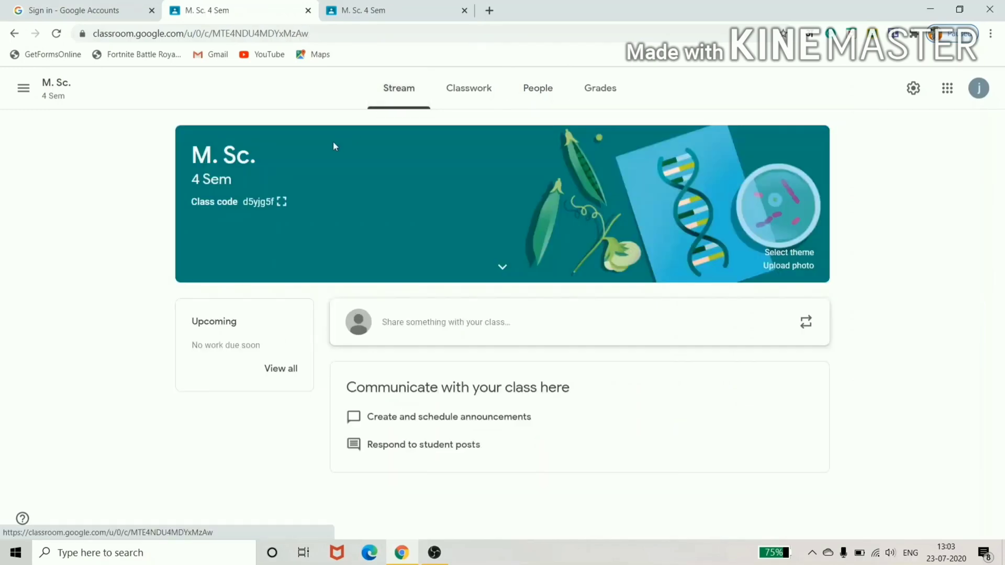